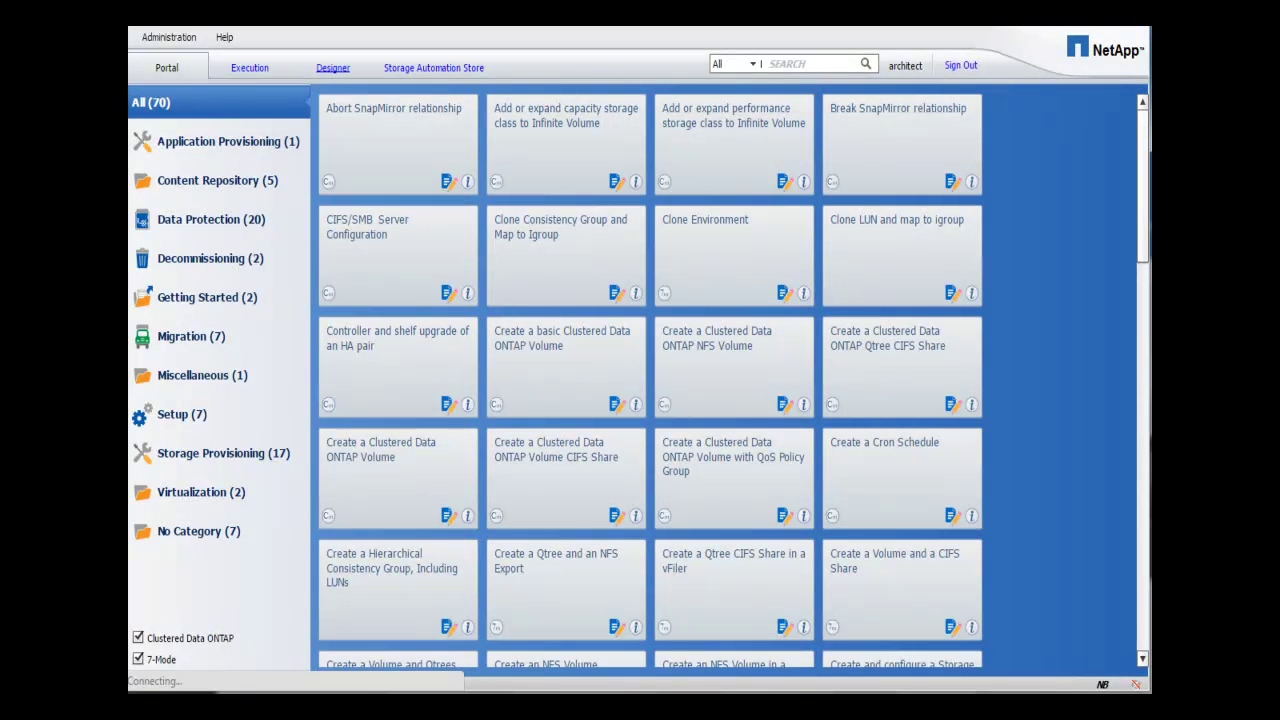
- Switch from the portal tiles to the Designer's Workflows list of storage workflows
left_click(333, 67)
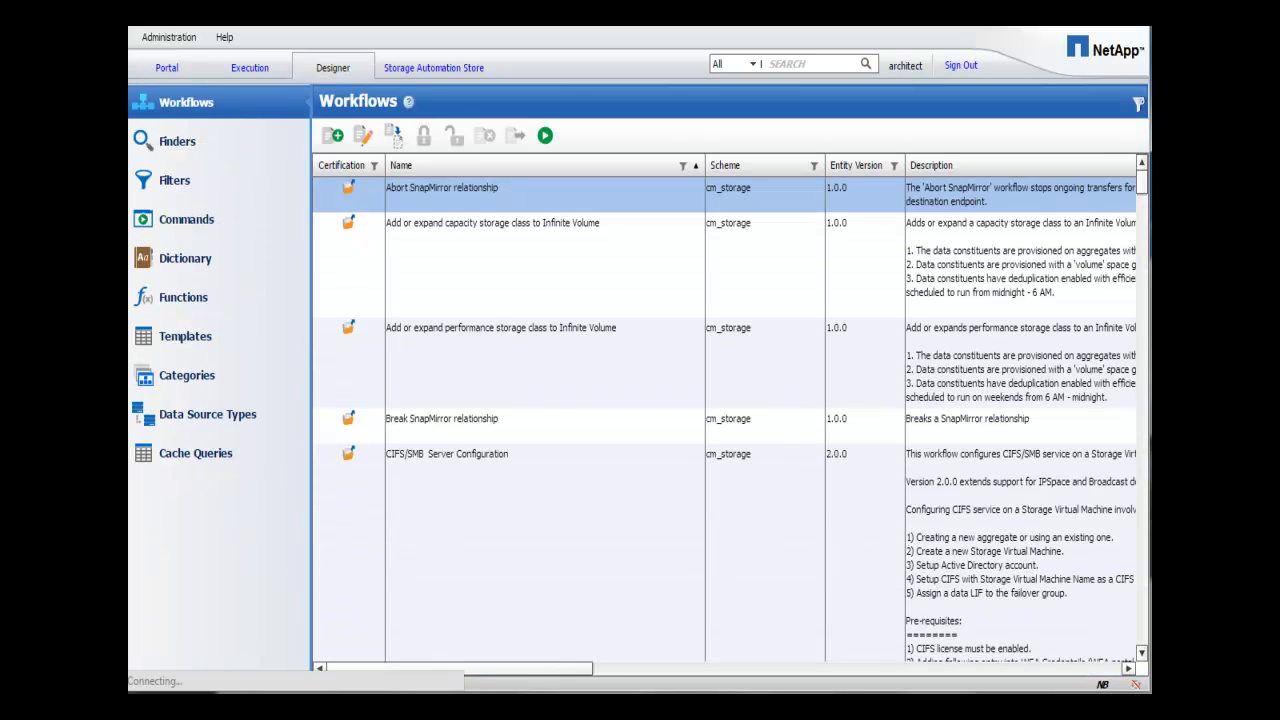
- Create a new, empty workflow in the workflow editor
left_click(331, 135)
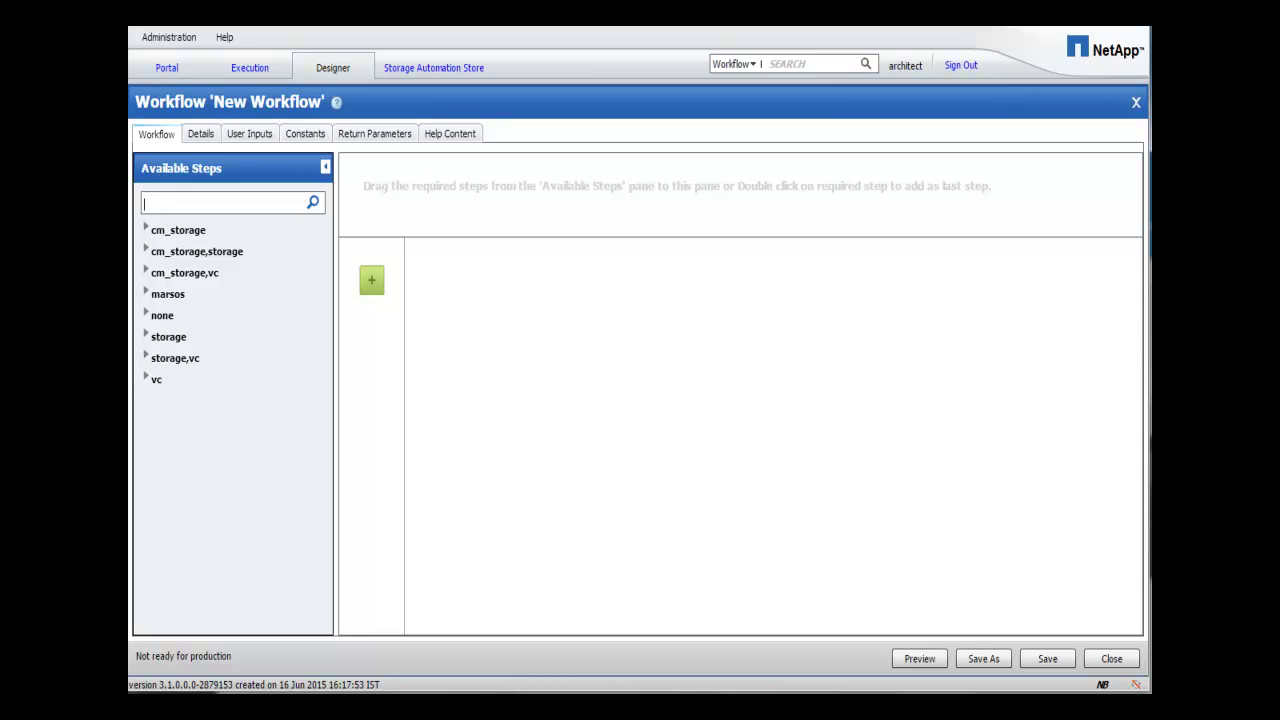
- Add 'Search or define' from the 'none' scheme as the workflow's first step
type("s")
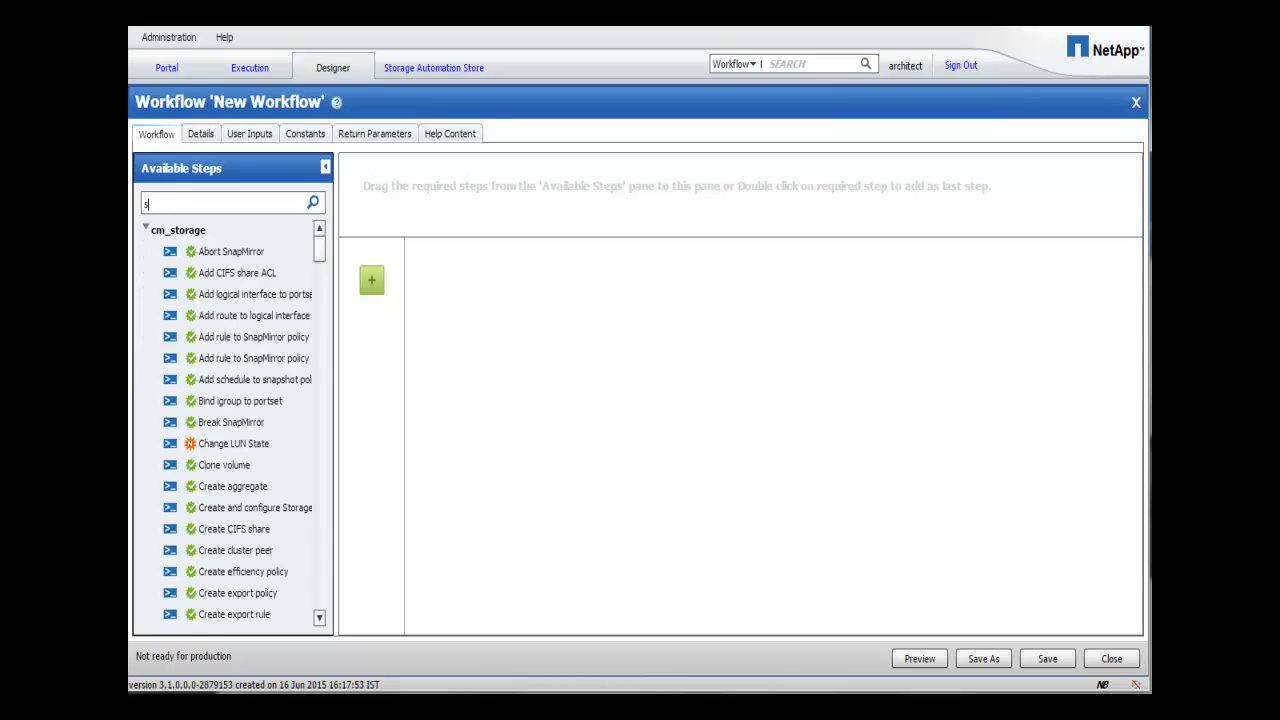
type("earch")
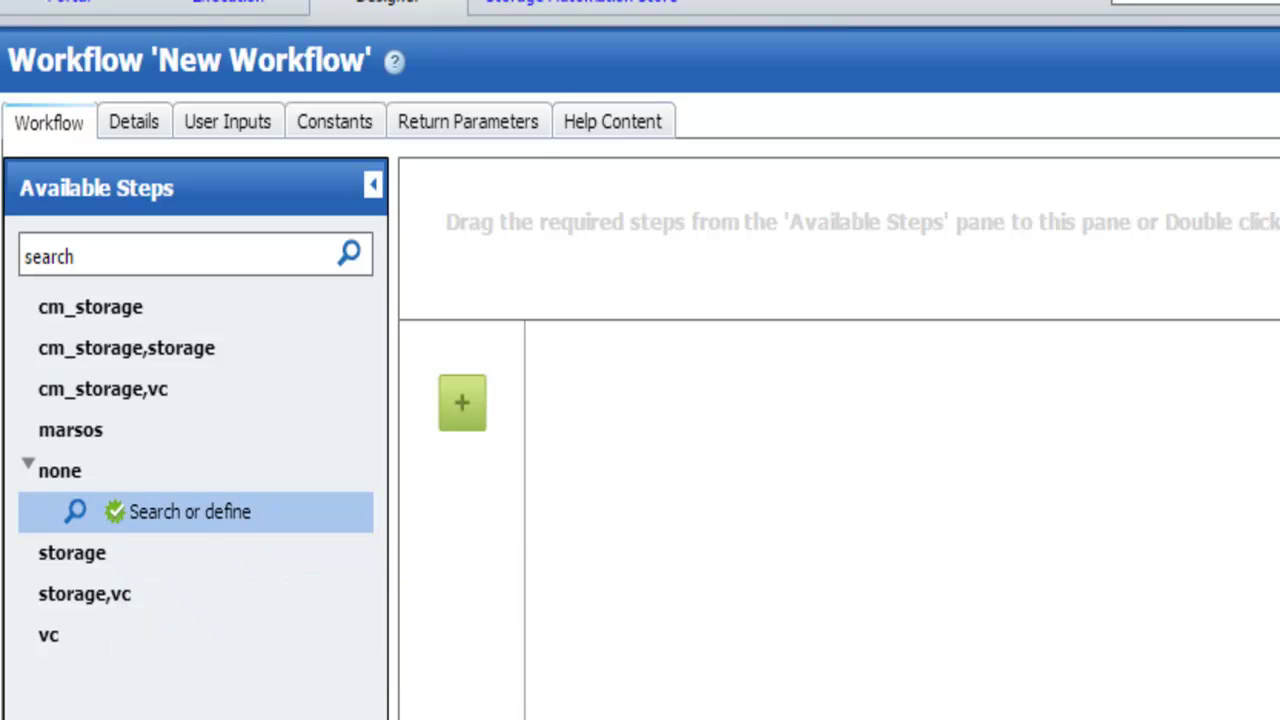
double_click(190, 511)
type("create export policy")
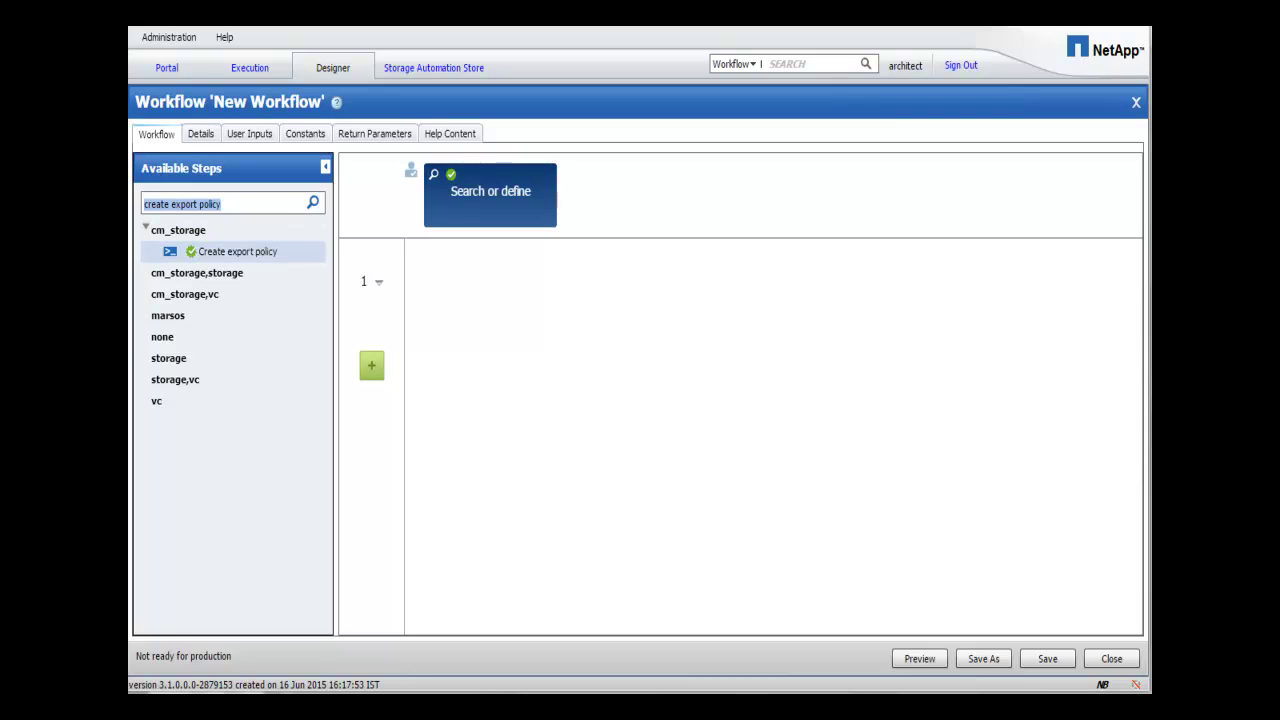
- Place a 'Create export policy' step right after 'Search or define'
mouse_move(238, 251)
left_mouse_down()
mouse_move(325, 325)
mouse_move(427, 345)
left_mouse_up()
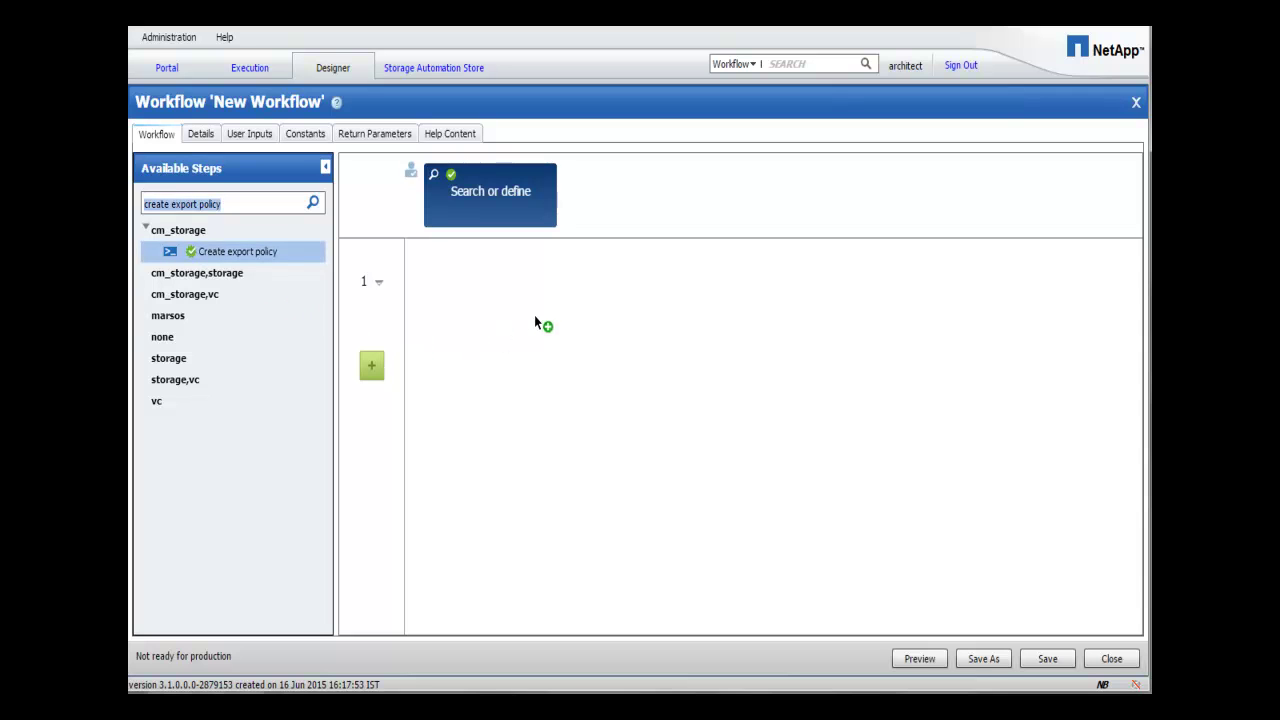
left_click_drag(605, 200, 606, 196)
type("create volume")
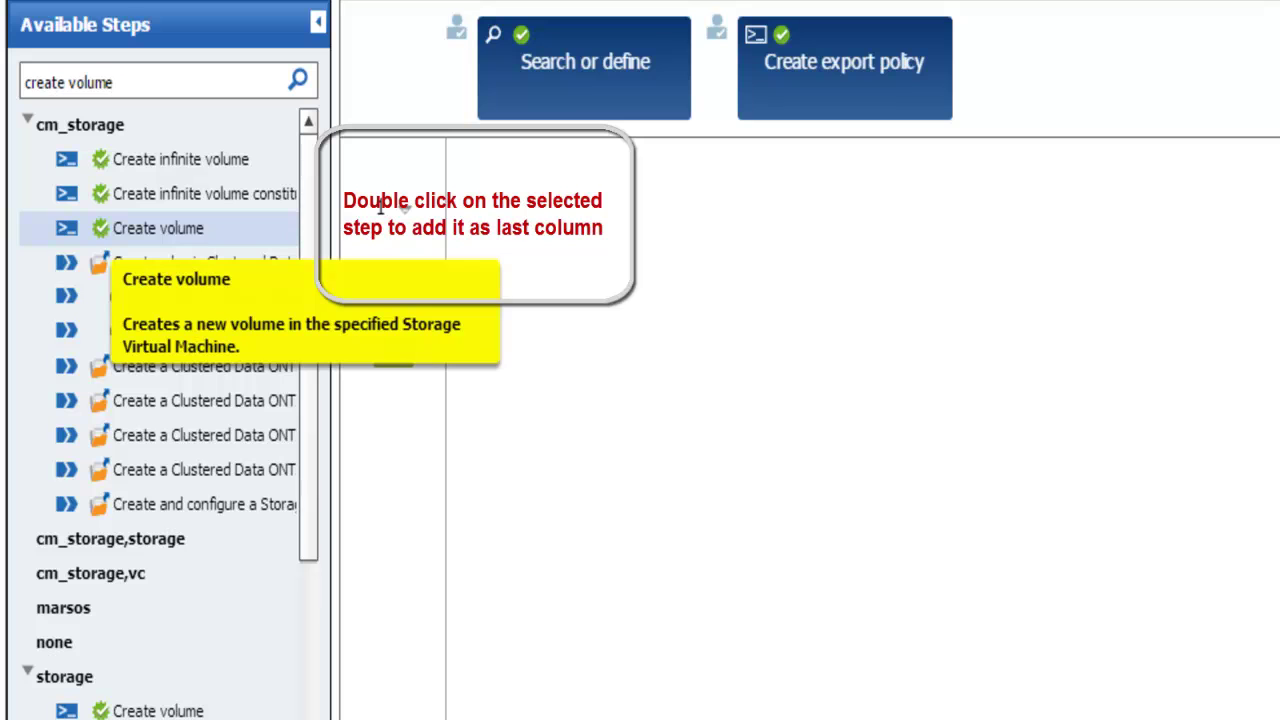
- Append the cm_storage 'Create volume' command as the workflow's third step
double_click(158, 228)
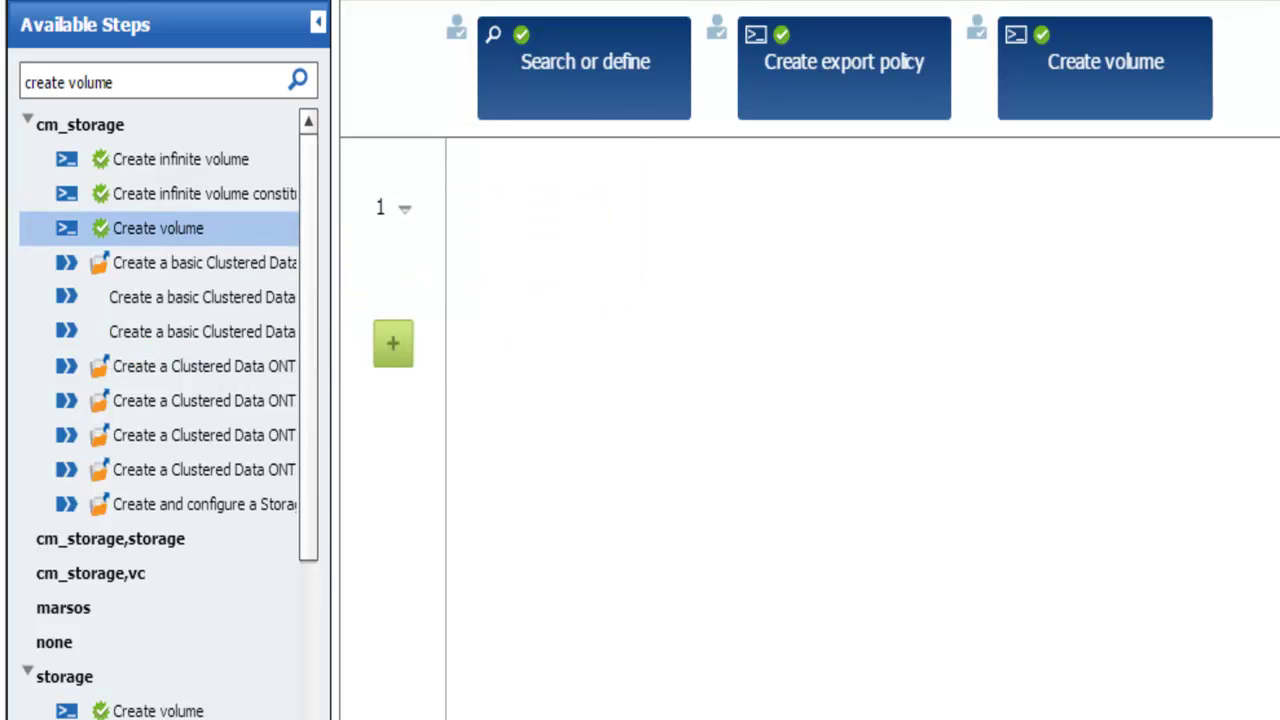
type("create export rule")
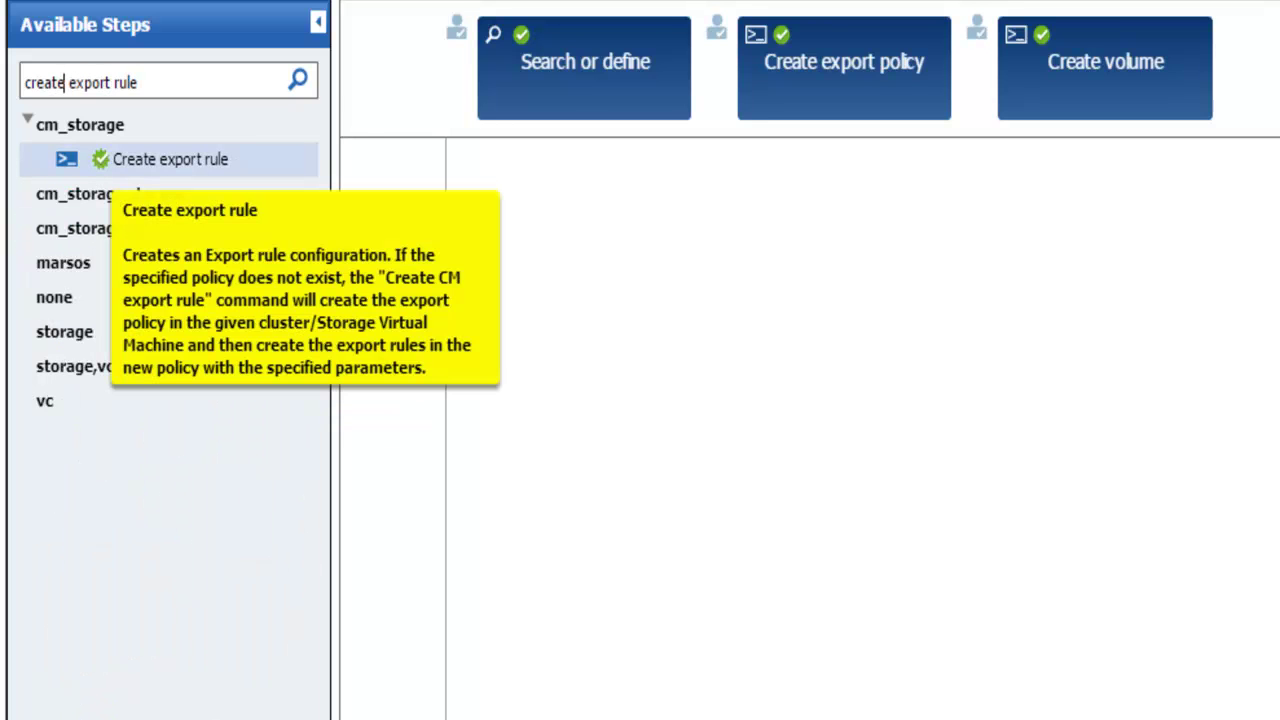
- Insert a 'Create export rule' step ahead of the 'Create volume' step
mouse_move(170, 159)
left_mouse_down()
mouse_move(1108, 138)
mouse_move(1250, 90)
left_mouse_up()
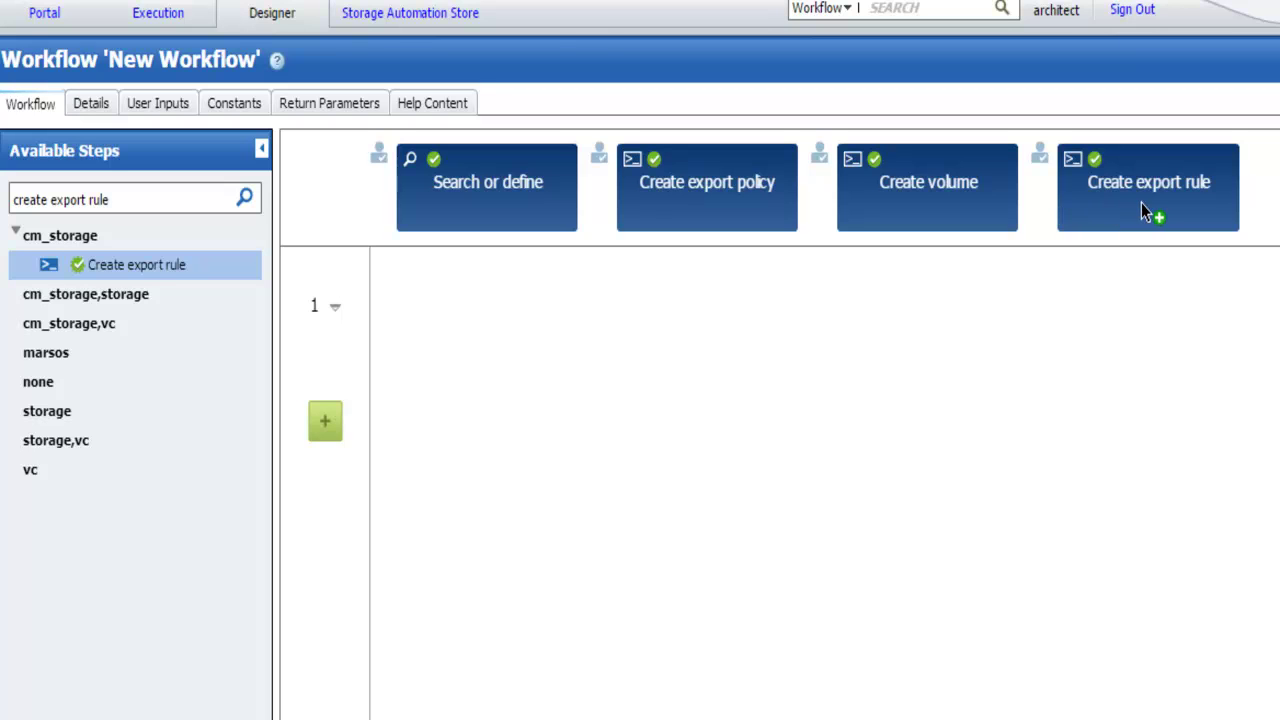
left_click_drag(1141, 203, 1141, 203)
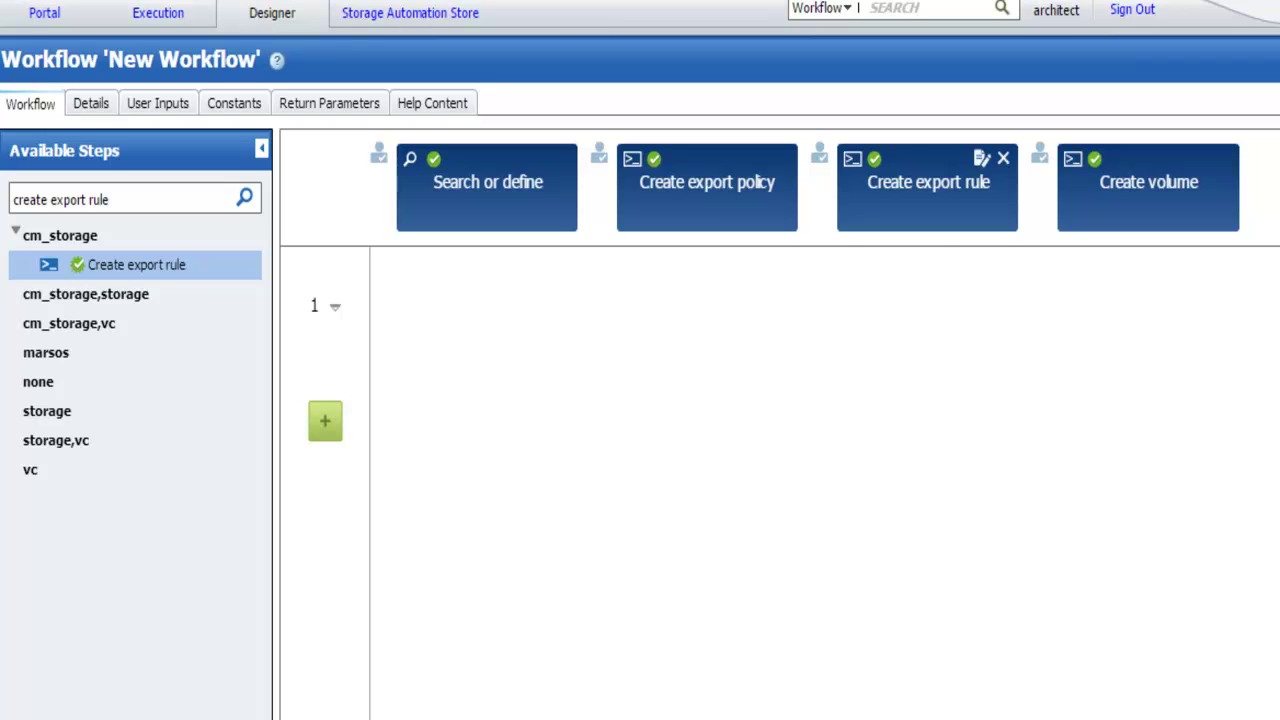
- Change the export rule step's alias to 'Create export rule for cifs'
double_click(928, 182)
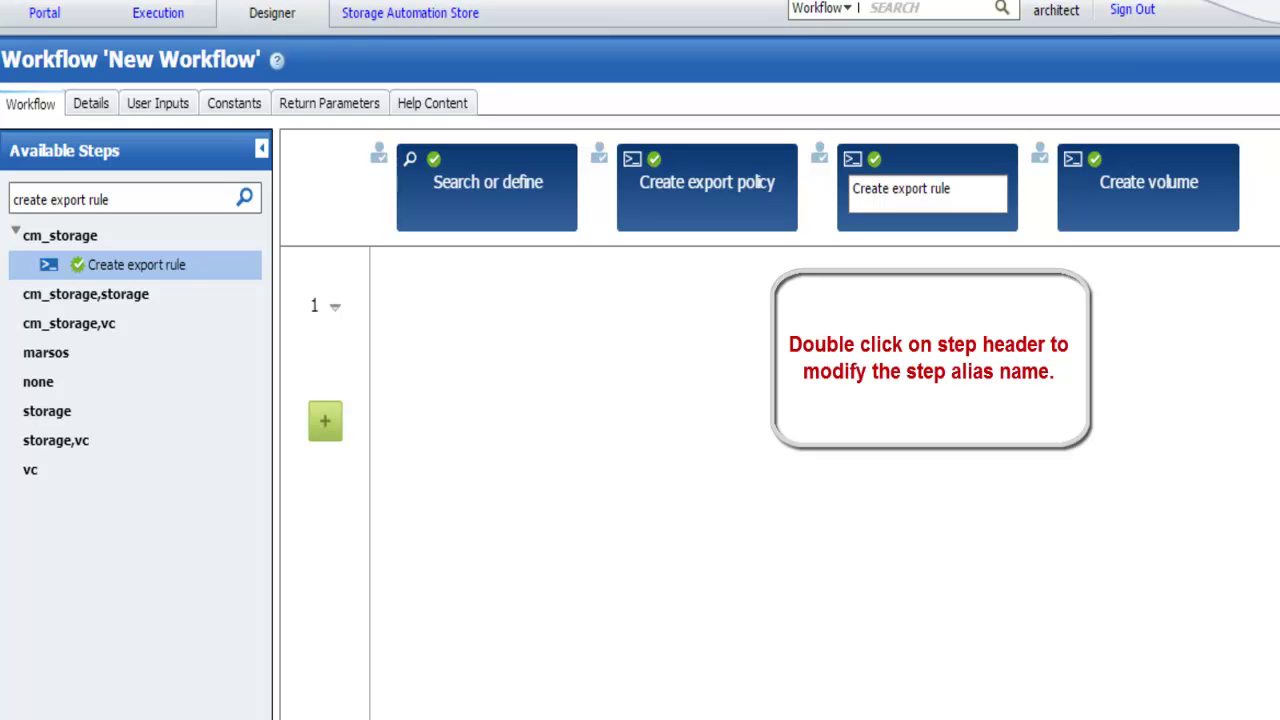
type(" fo")
type("r cifs")
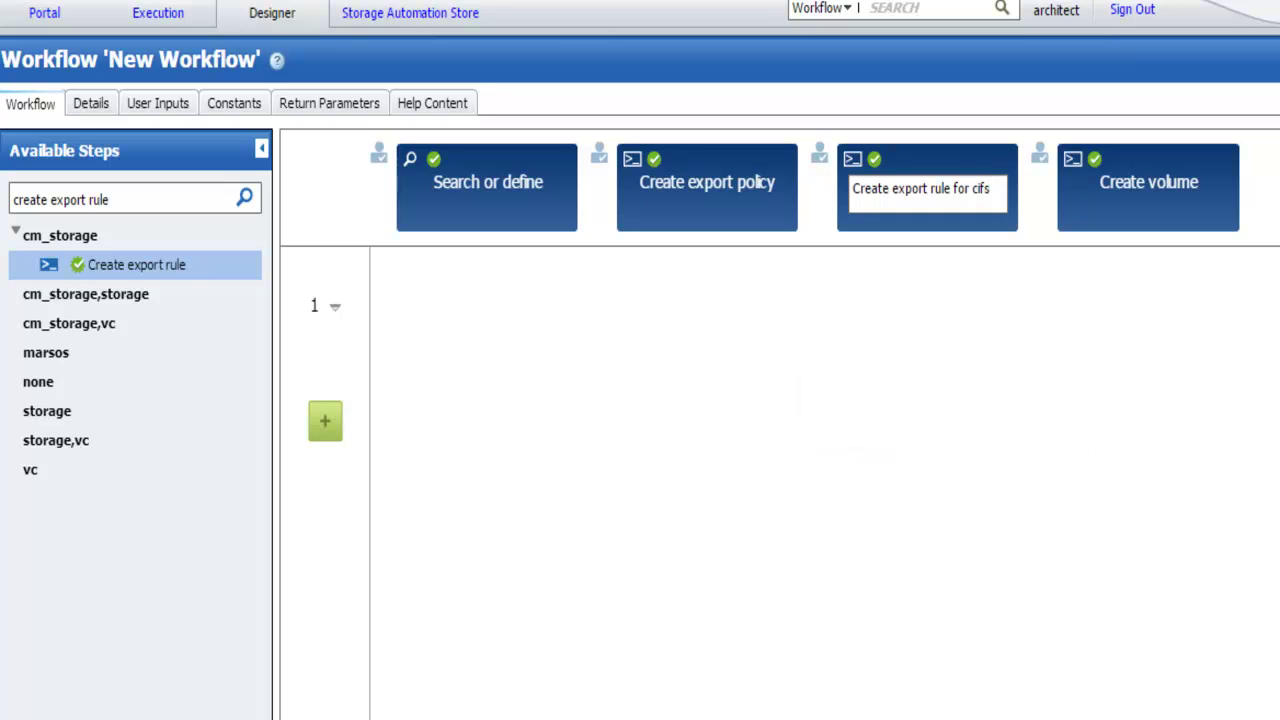
key("Return")
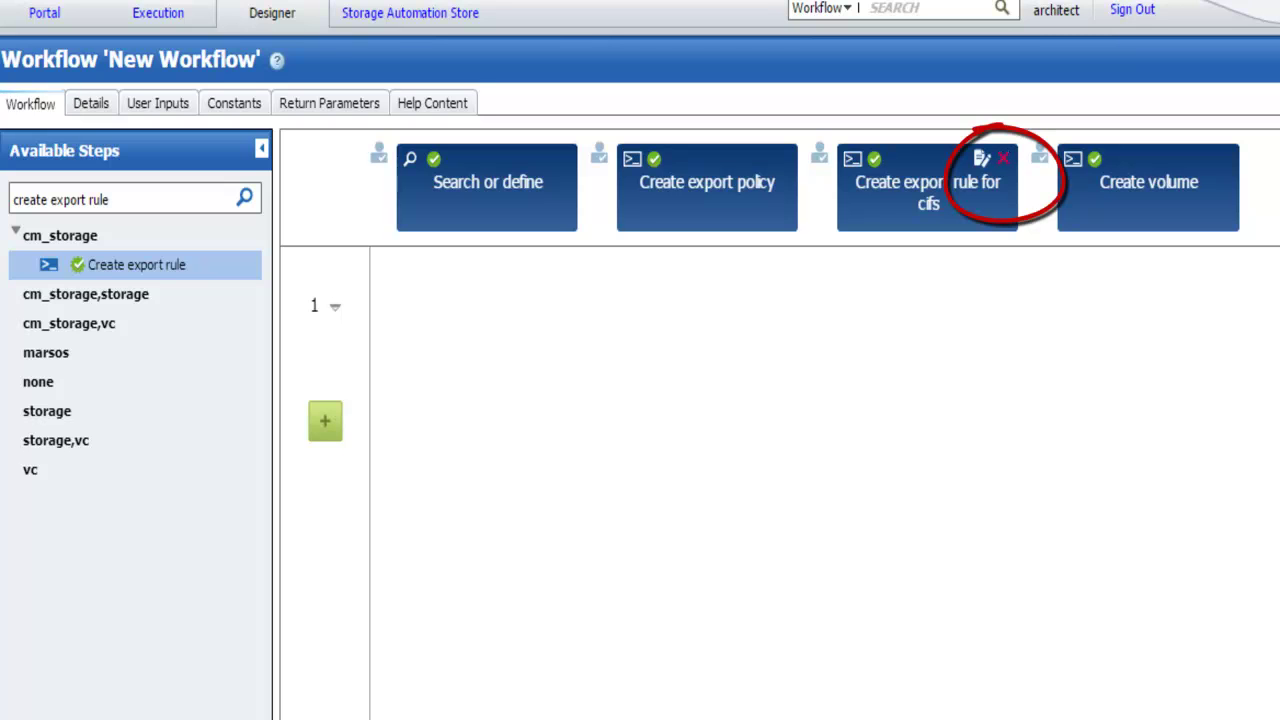
left_click(1003, 158)
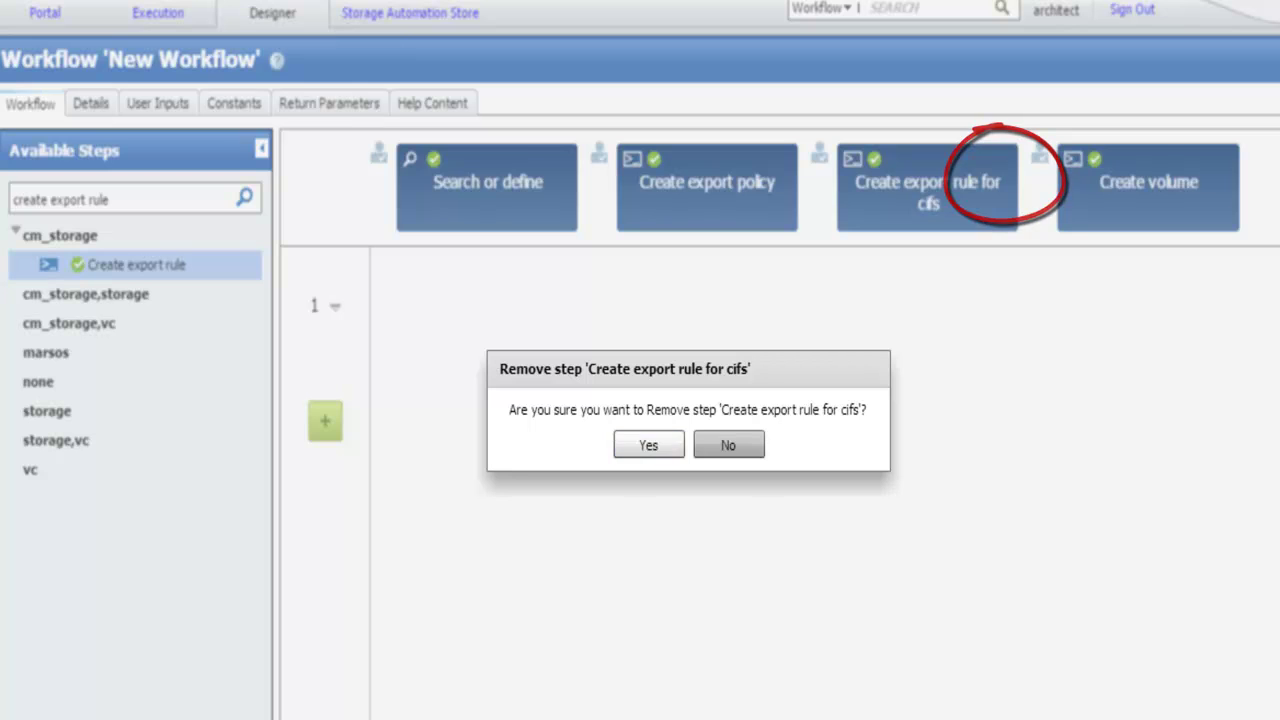
key("Escape")
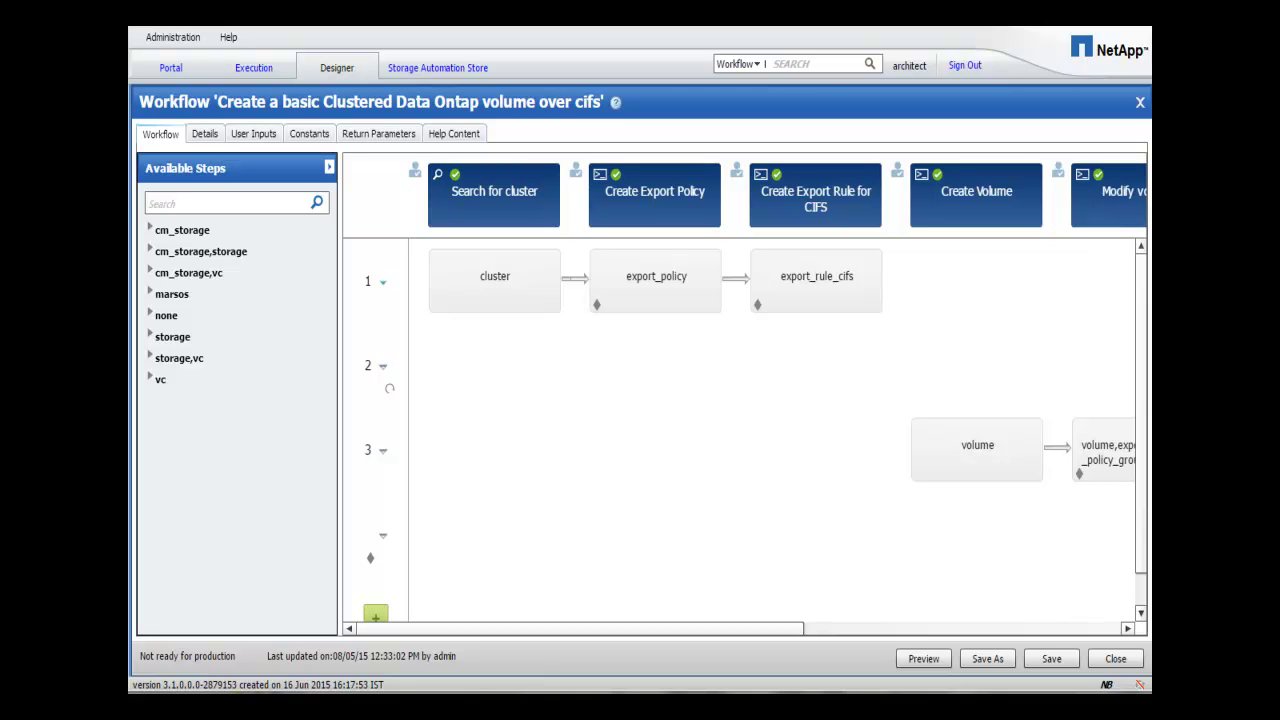
- Copy row 1 (cluster, export_policy, export_rule_cifs) for pasting beside row 2
left_click(382, 282)
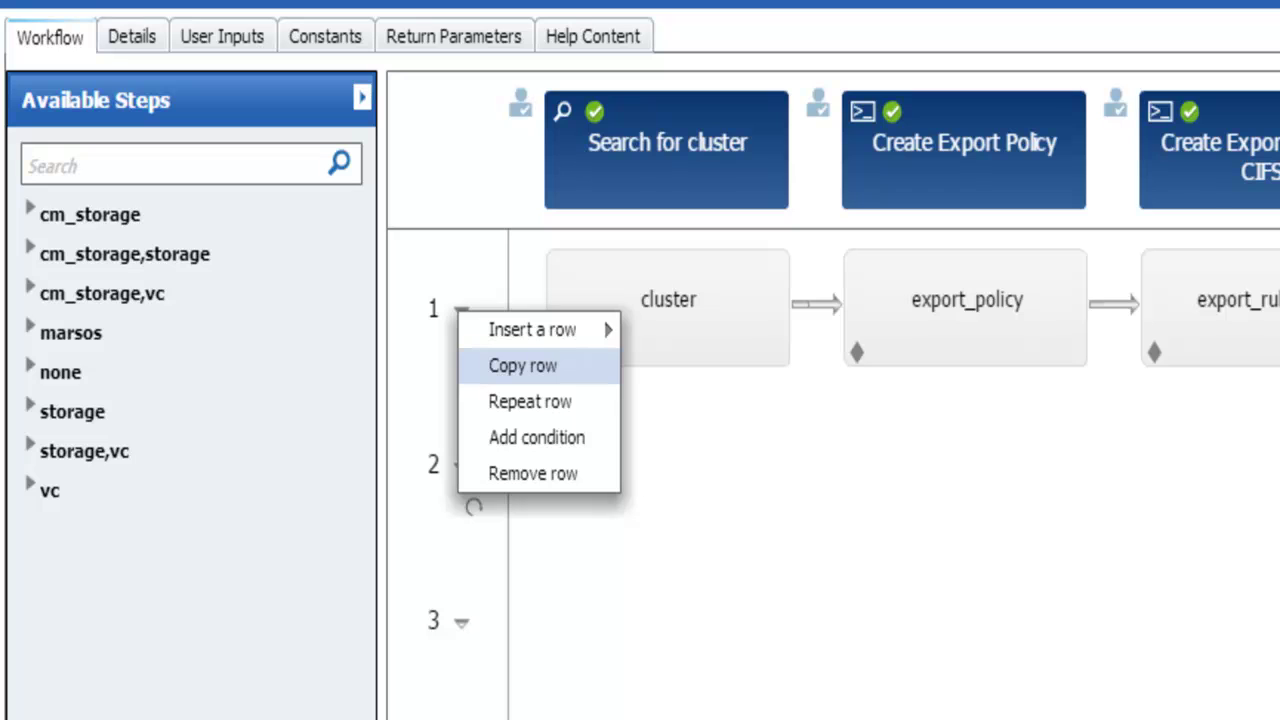
left_click(522, 365)
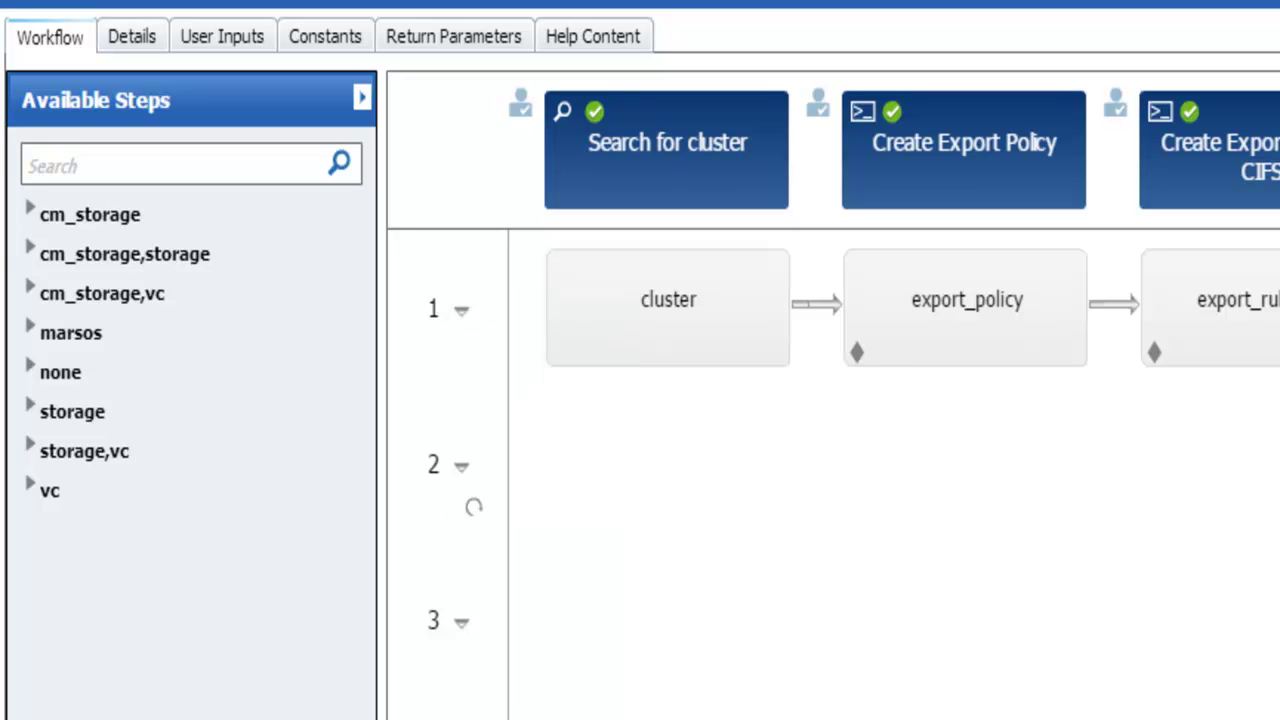
left_click(461, 466)
mouse_move(420, 477)
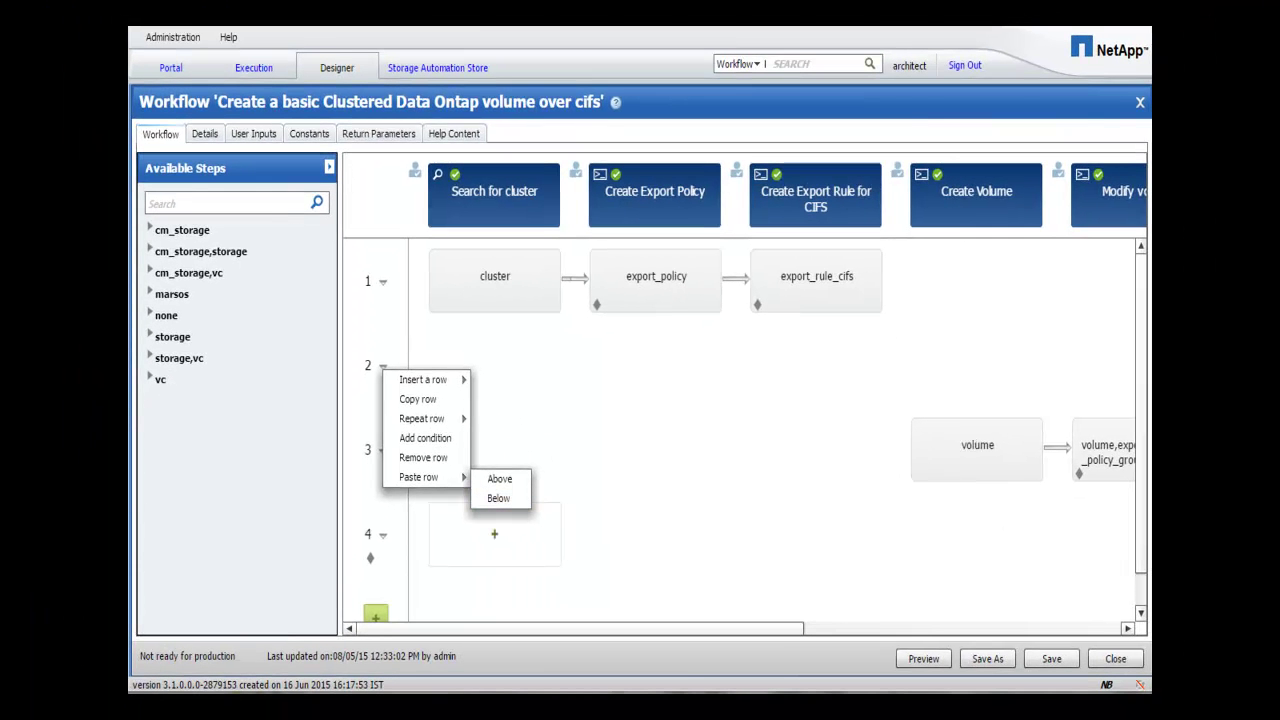
- Paste the copied row above/below row 2
left_click(389, 388)
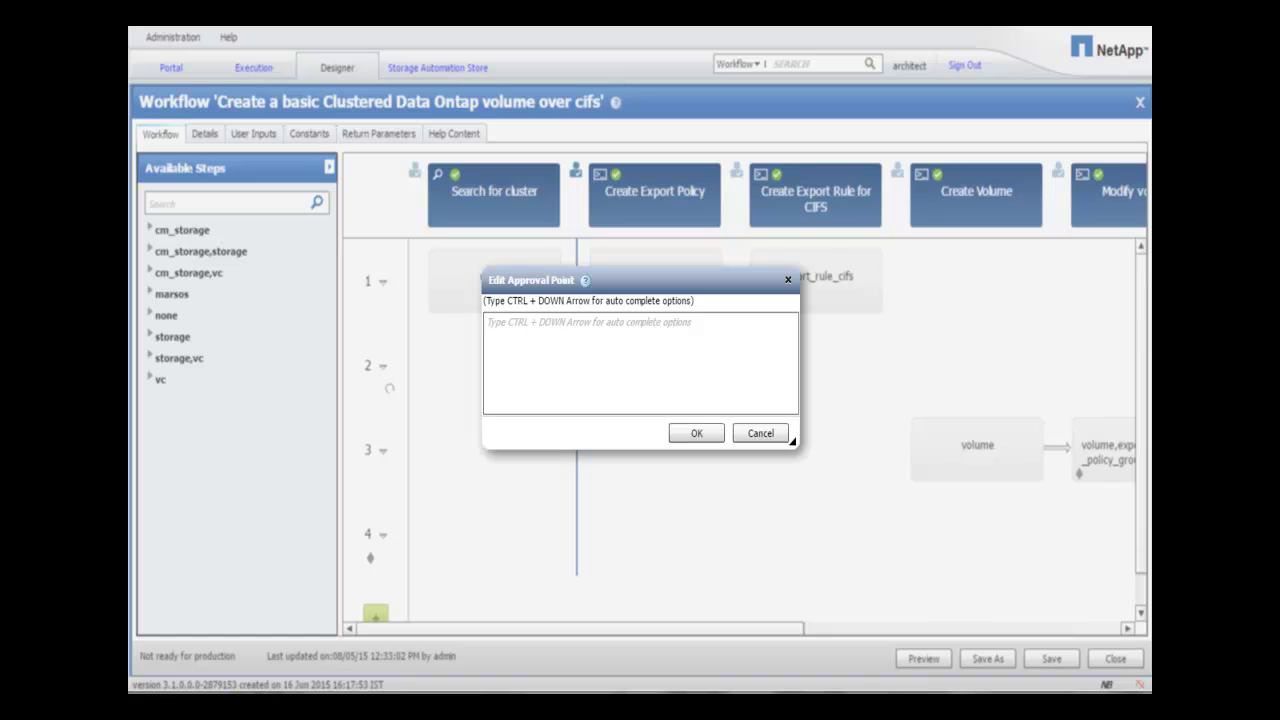
- Cancel the approval point edit, declining to save changes
left_click(760, 433)
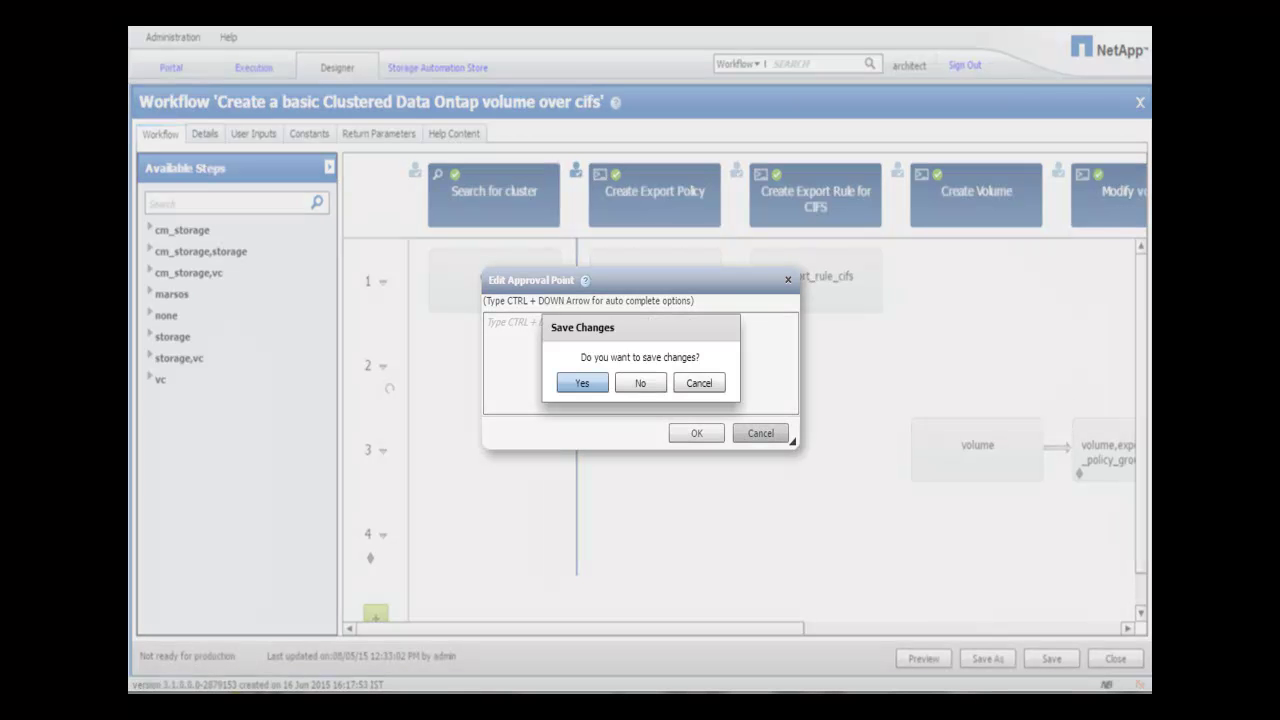
left_click(640, 383)
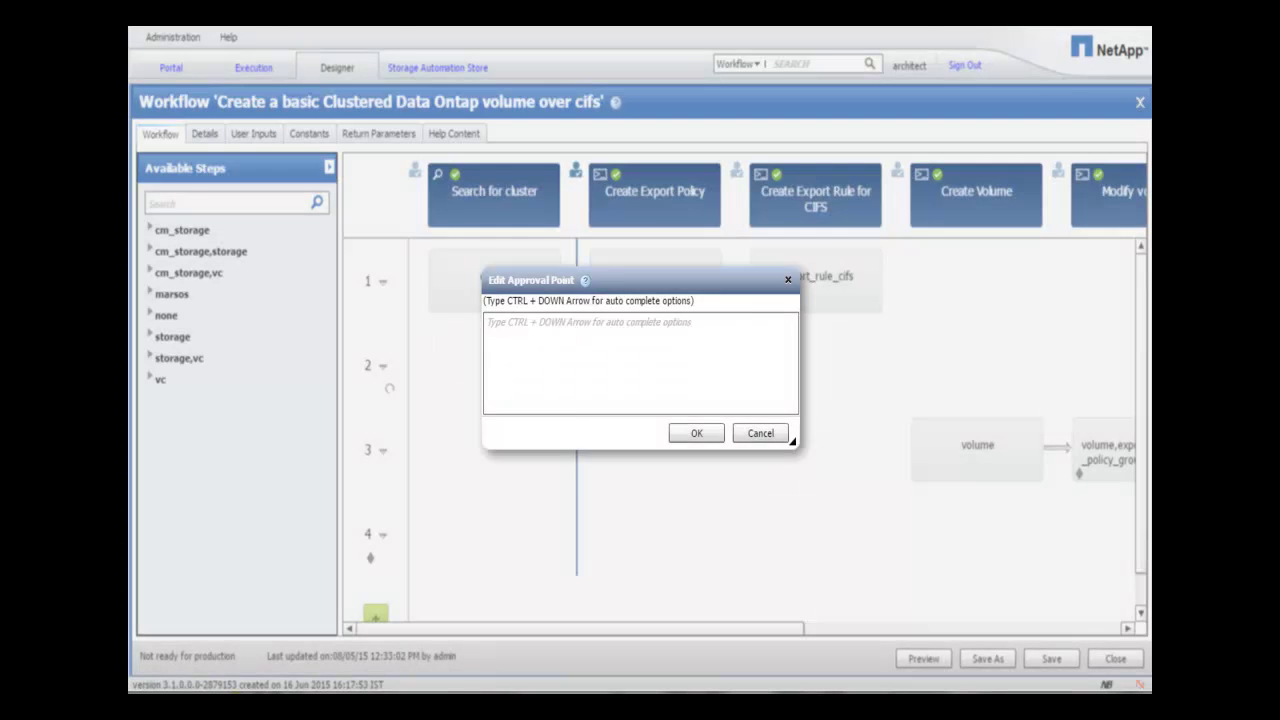